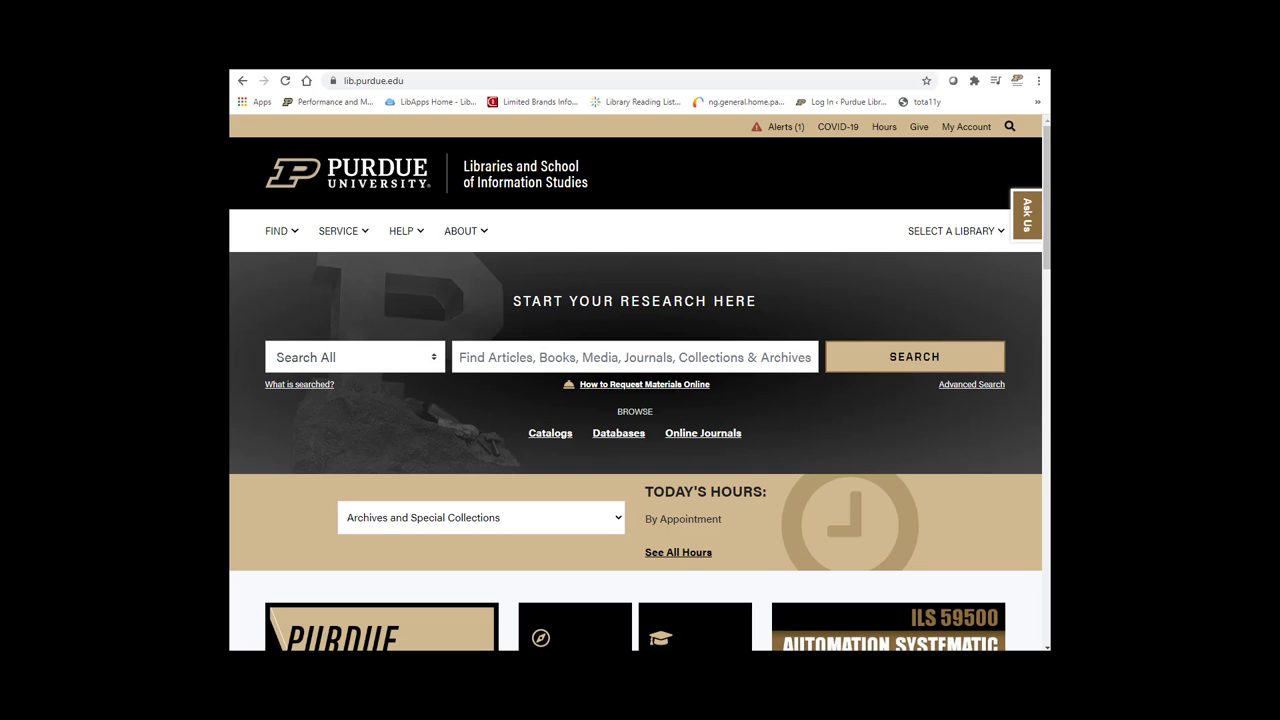
- Open the Philosopher's Index from the P section of the library's A-Z database list
{"action": "left_click", "coordinate": [615, 440]}
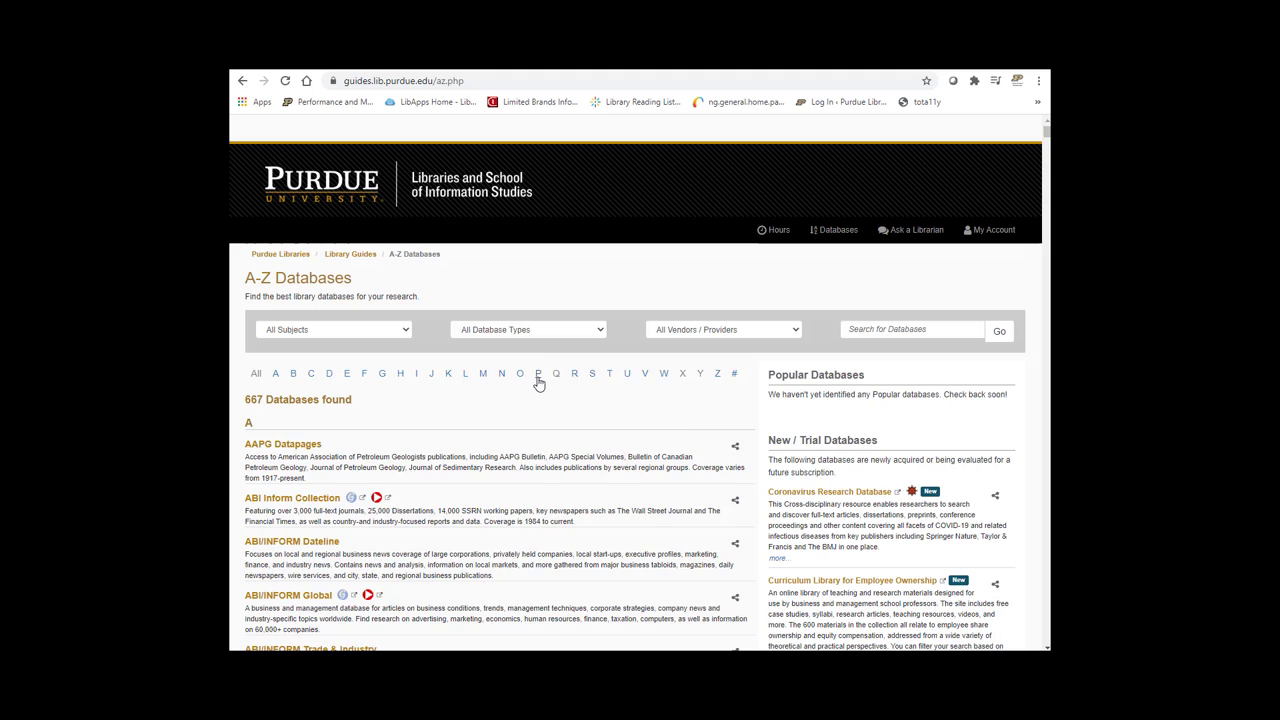
{"action": "left_click", "coordinate": [537, 375]}
{"action": "scroll", "coordinate": [527, 407], "scroll_direction": "down", "scroll_amount": 5}
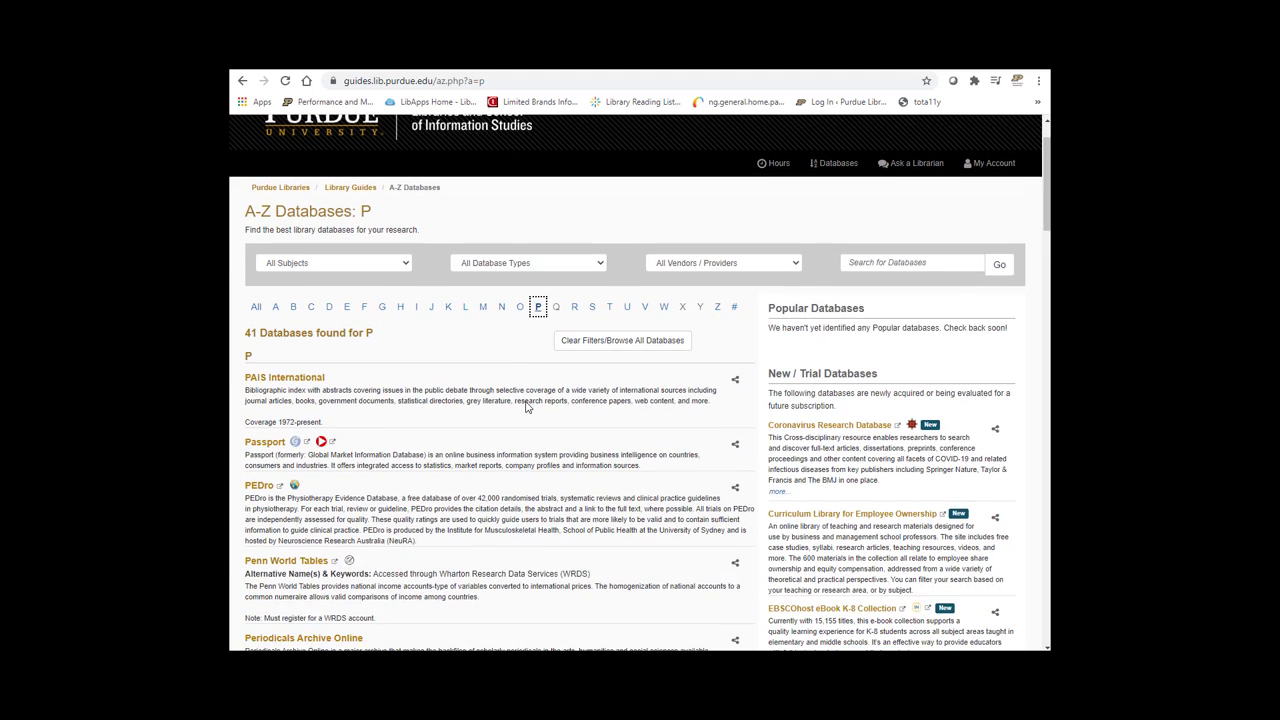
{"action": "scroll", "coordinate": [527, 404], "scroll_direction": "down", "scroll_amount": 2}
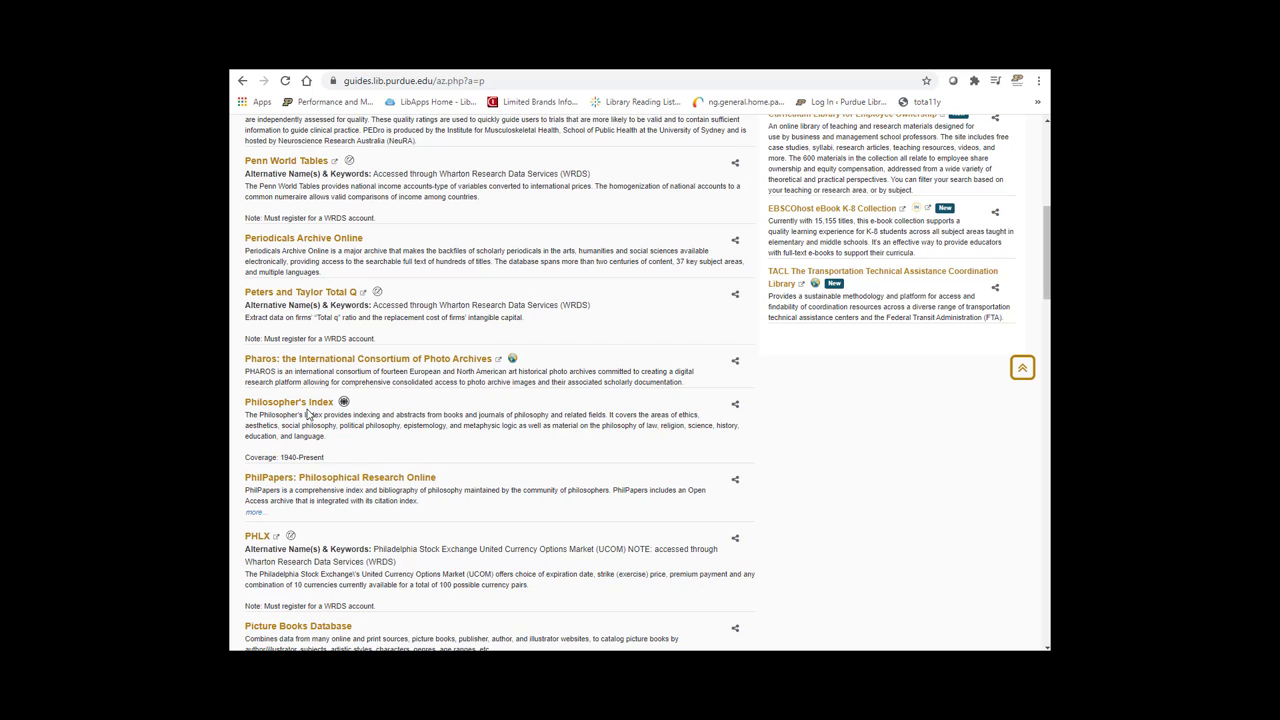
{"action": "left_click", "coordinate": [307, 411]}
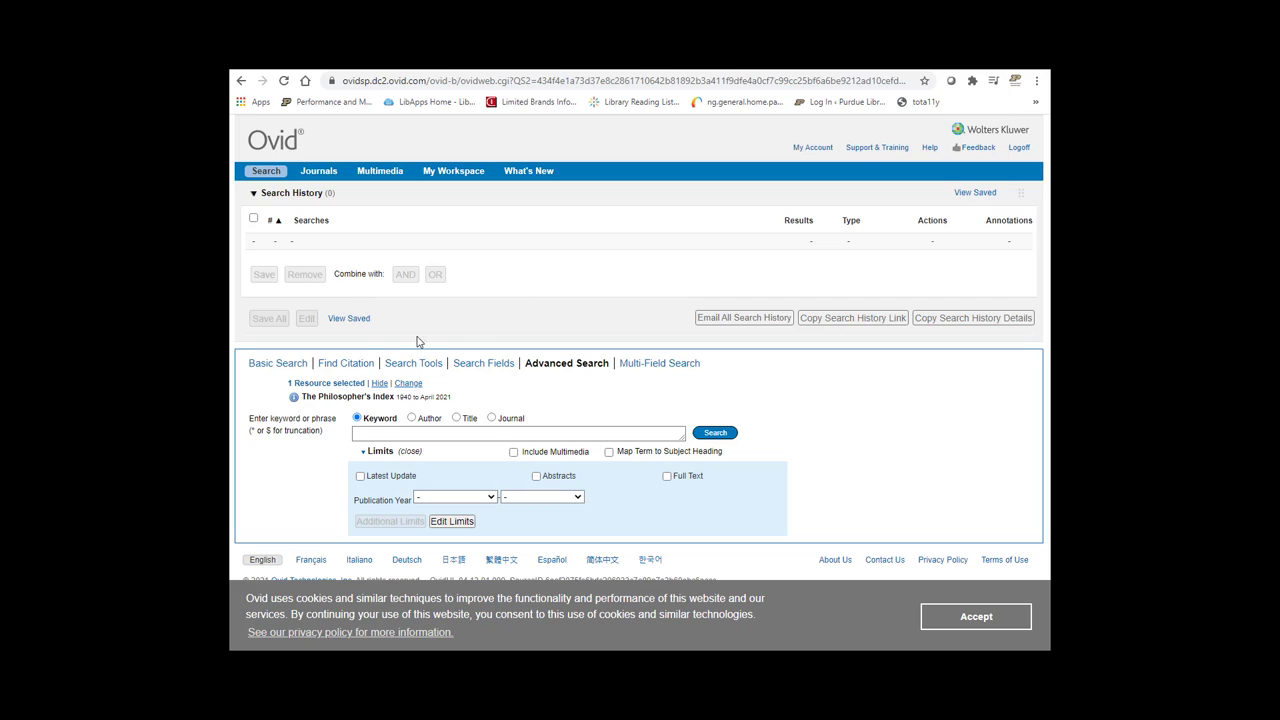
- Examine the Find Citation and Multi-Field Search forms, including the searchable fields offered for the first multi-field row
{"action": "left_click", "coordinate": [338, 365]}
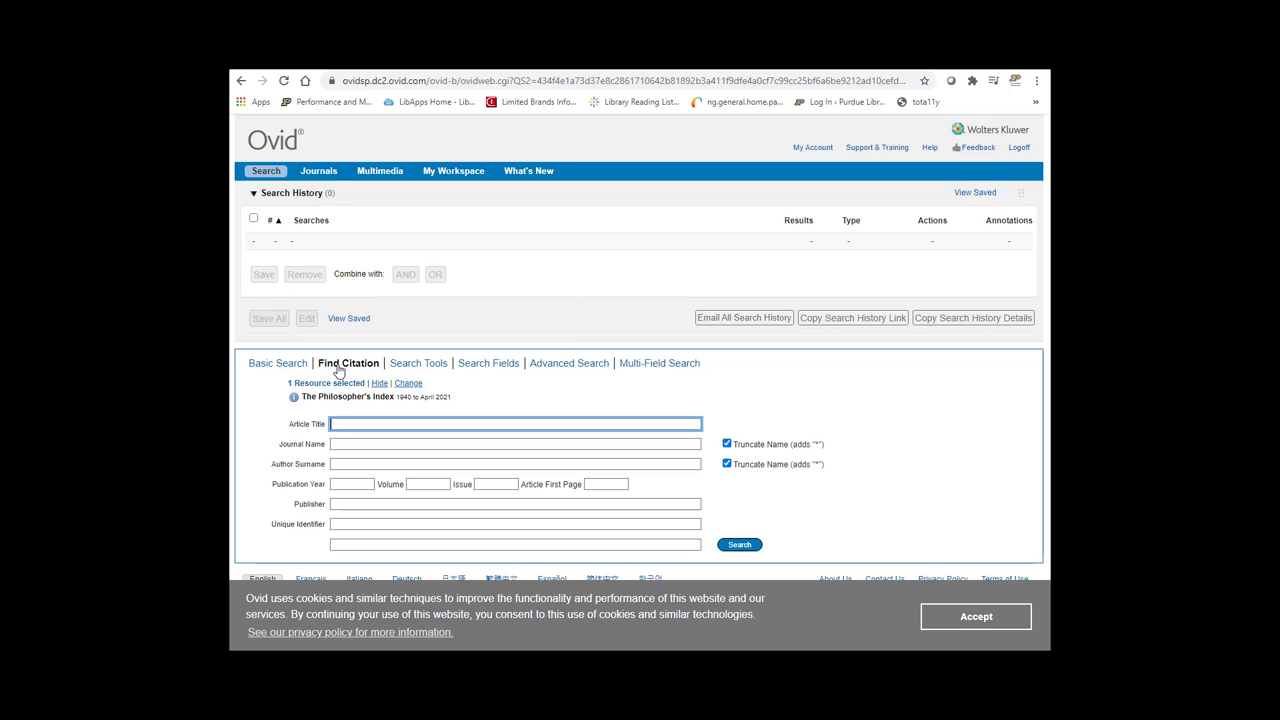
{"action": "left_click", "coordinate": [627, 372]}
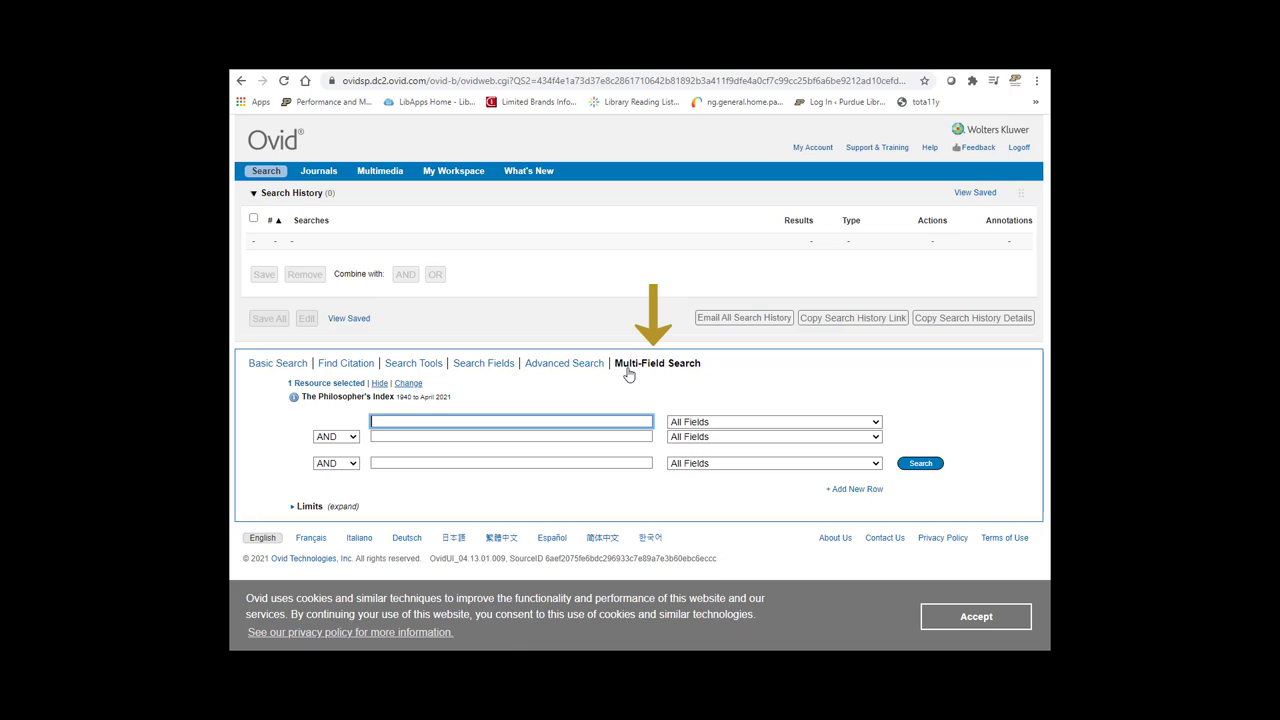
{"action": "left_click", "coordinate": [760, 422]}
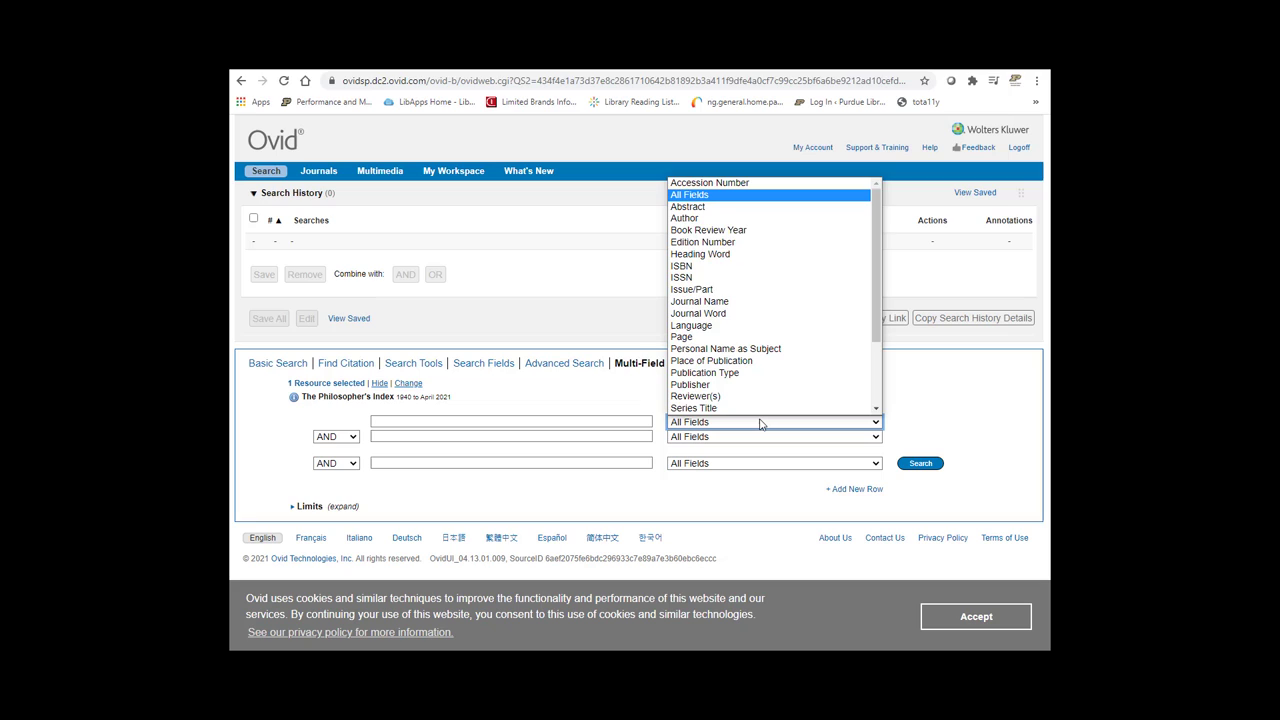
{"action": "left_click", "coordinate": [760, 422]}
- Run a Basic Search for "Kierkegaard" with related terms included
{"action": "left_click", "coordinate": [281, 364]}
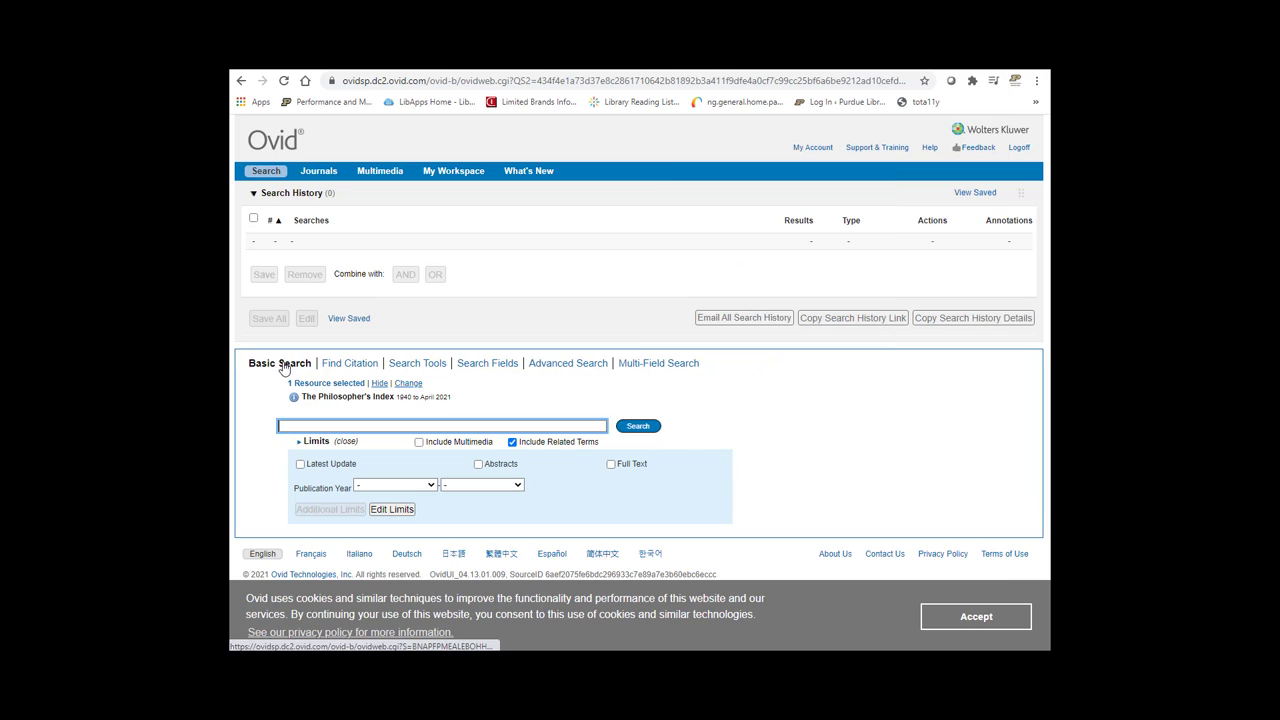
{"action": "type", "text": "Kierkegaard"}
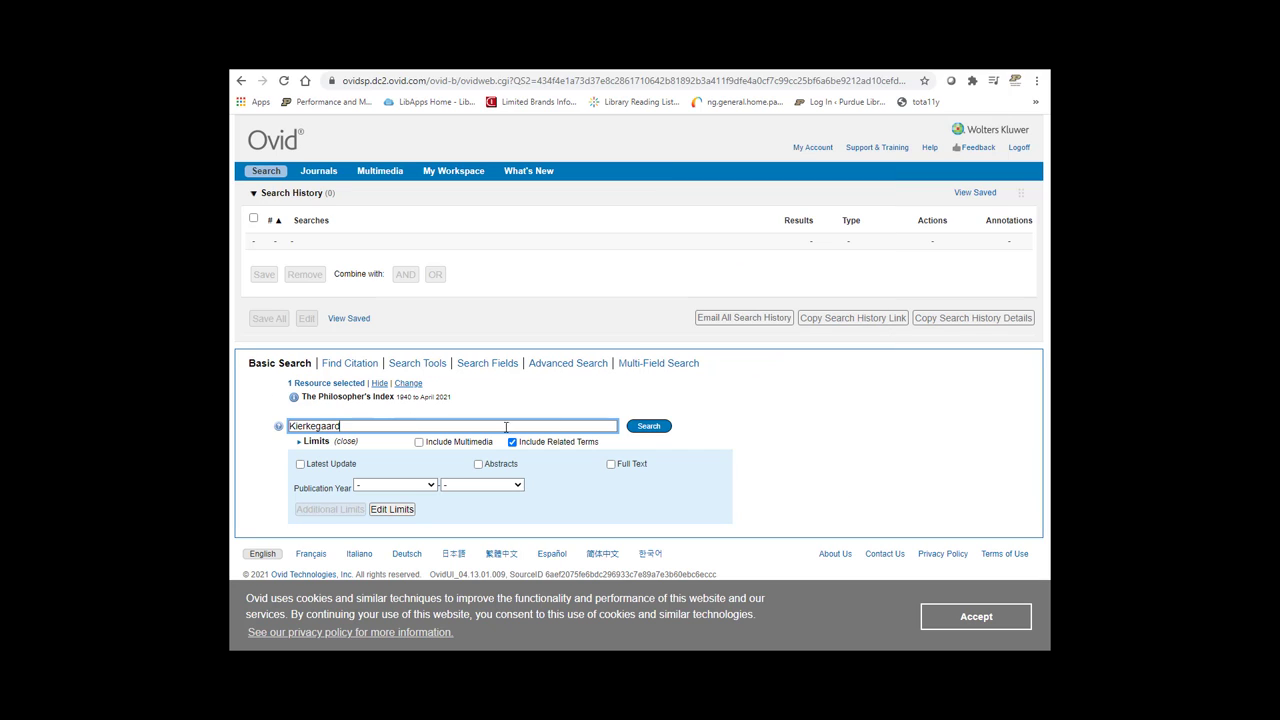
{"action": "left_click", "coordinate": [643, 429]}
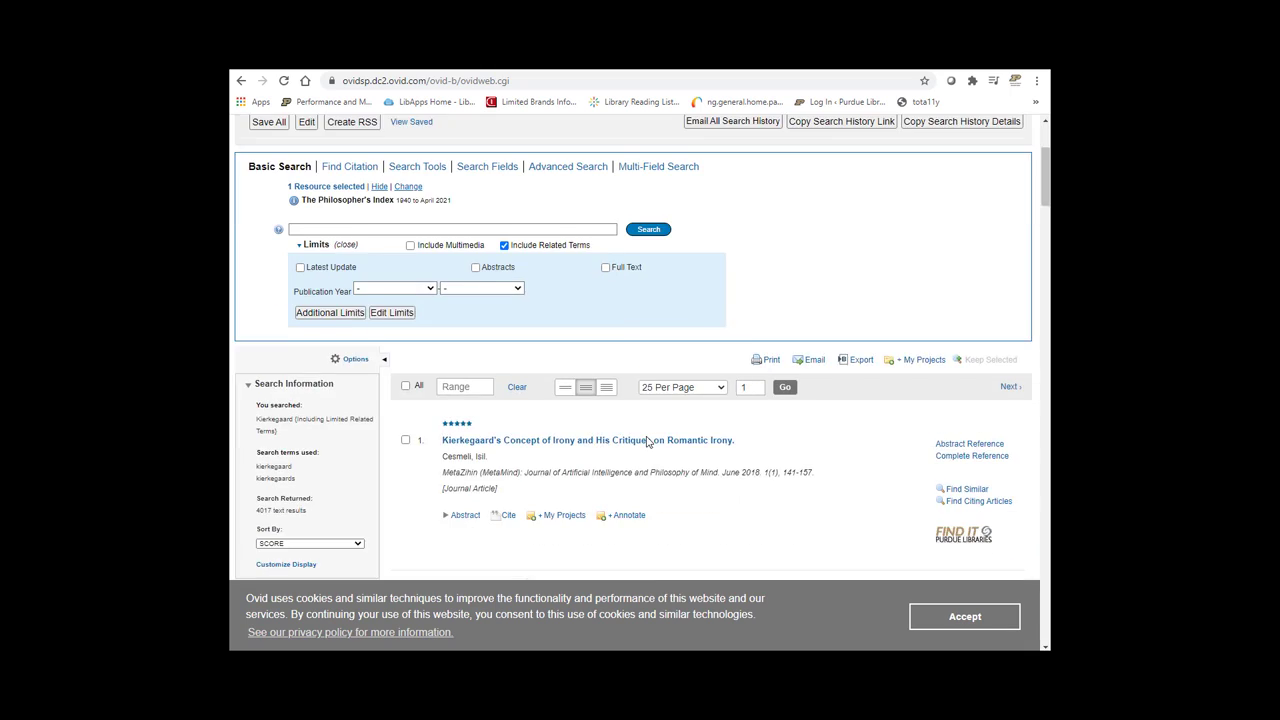
- Open the additional limits for the Kierkegaard search and set the publication year range from 2005 to Current
{"action": "scroll", "coordinate": [645, 440], "scroll_direction": "down", "scroll_amount": 3}
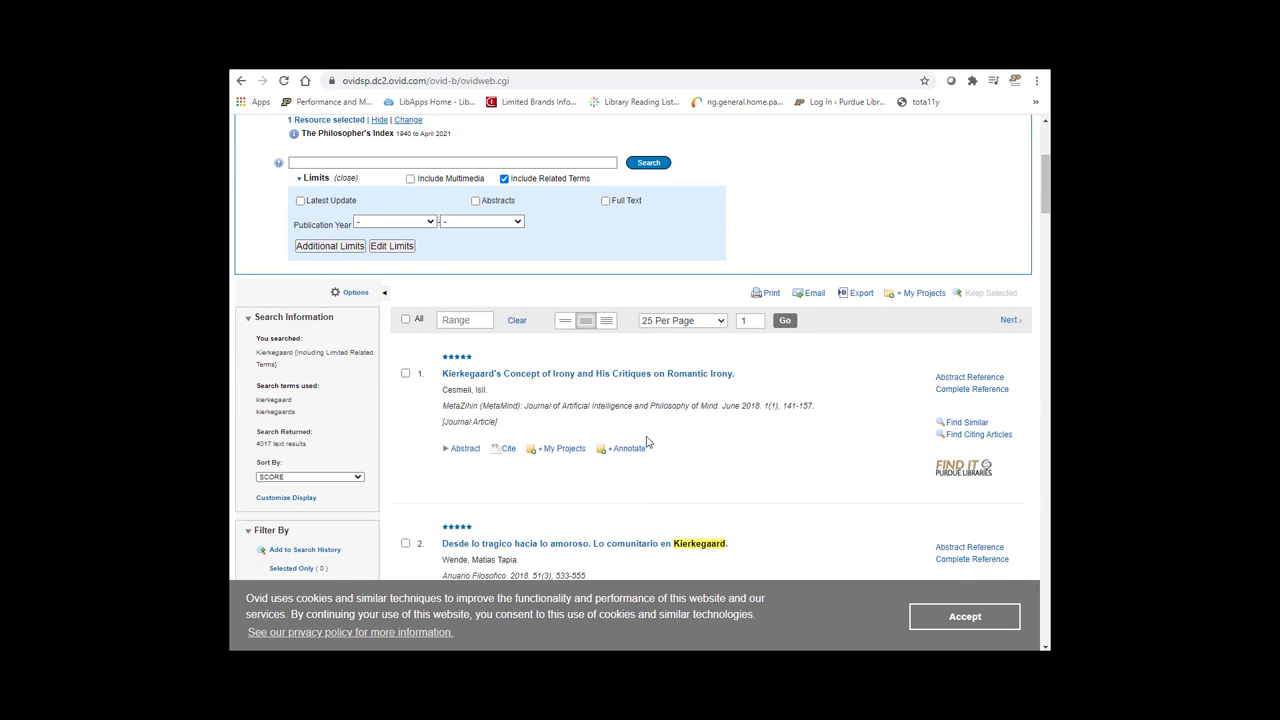
{"action": "left_click", "coordinate": [353, 247]}
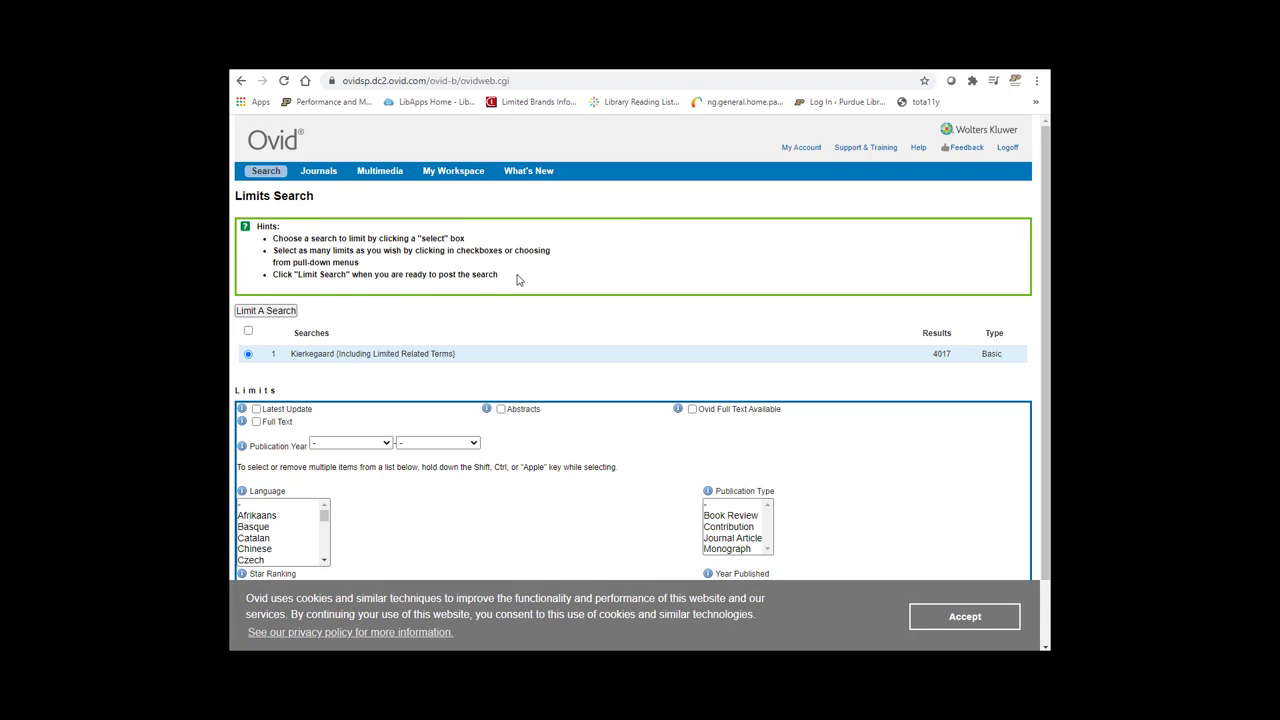
{"action": "scroll", "coordinate": [517, 280], "scroll_direction": "down", "scroll_amount": 1}
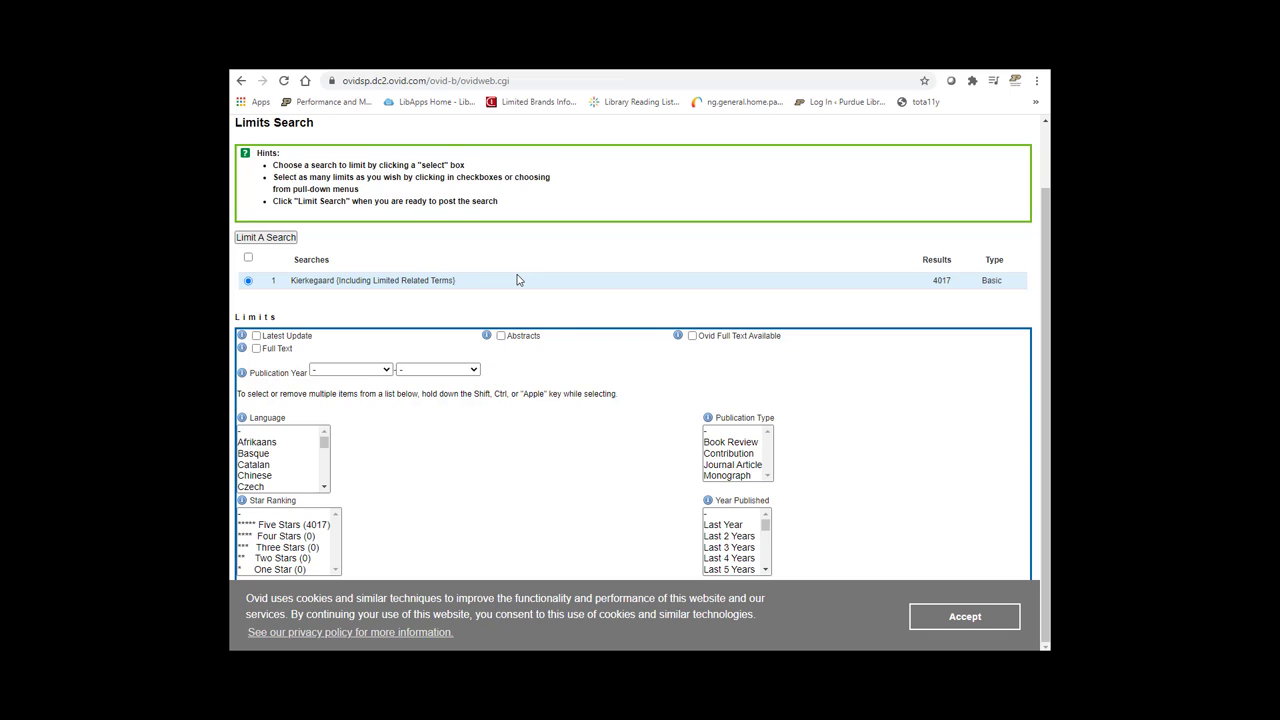
{"action": "left_click", "coordinate": [388, 372]}
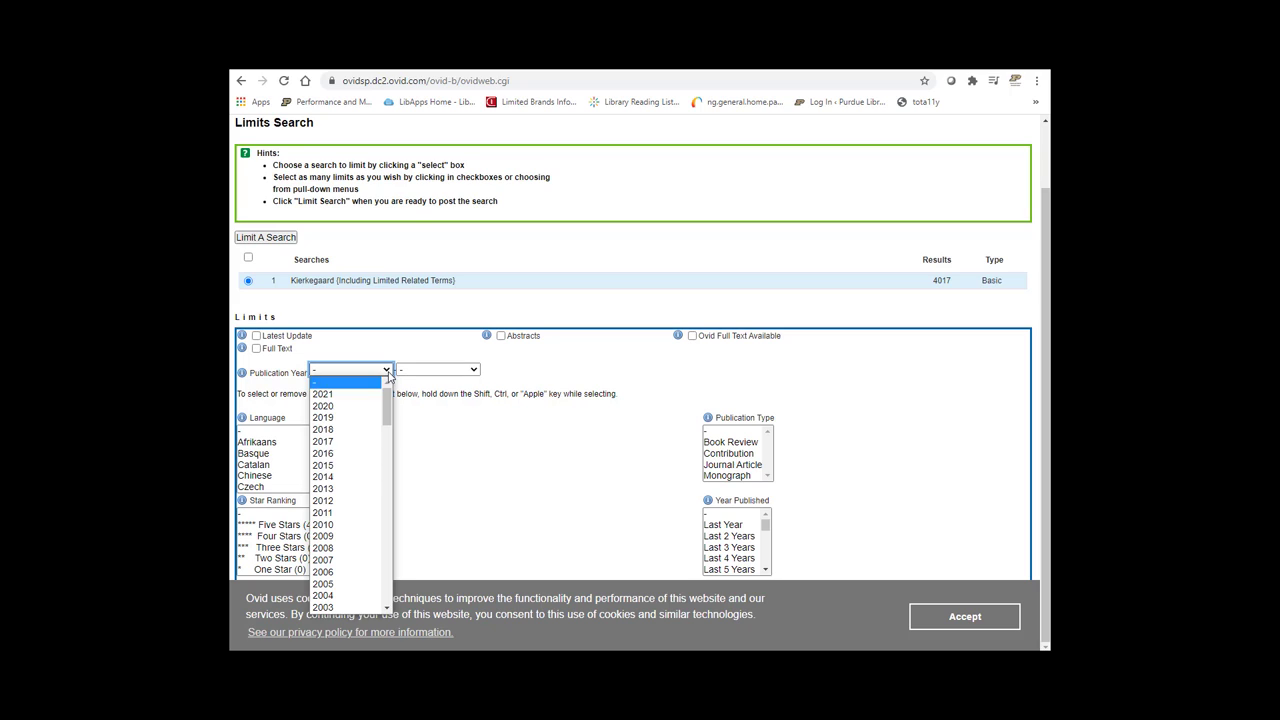
{"action": "left_click", "coordinate": [330, 583]}
{"action": "left_click", "coordinate": [440, 370]}
{"action": "left_click", "coordinate": [440, 395]}
- Choose English as the language limit and apply the limits to the Kierkegaard search
{"action": "scroll", "coordinate": [307, 465], "scroll_direction": "down", "scroll_amount": 2}
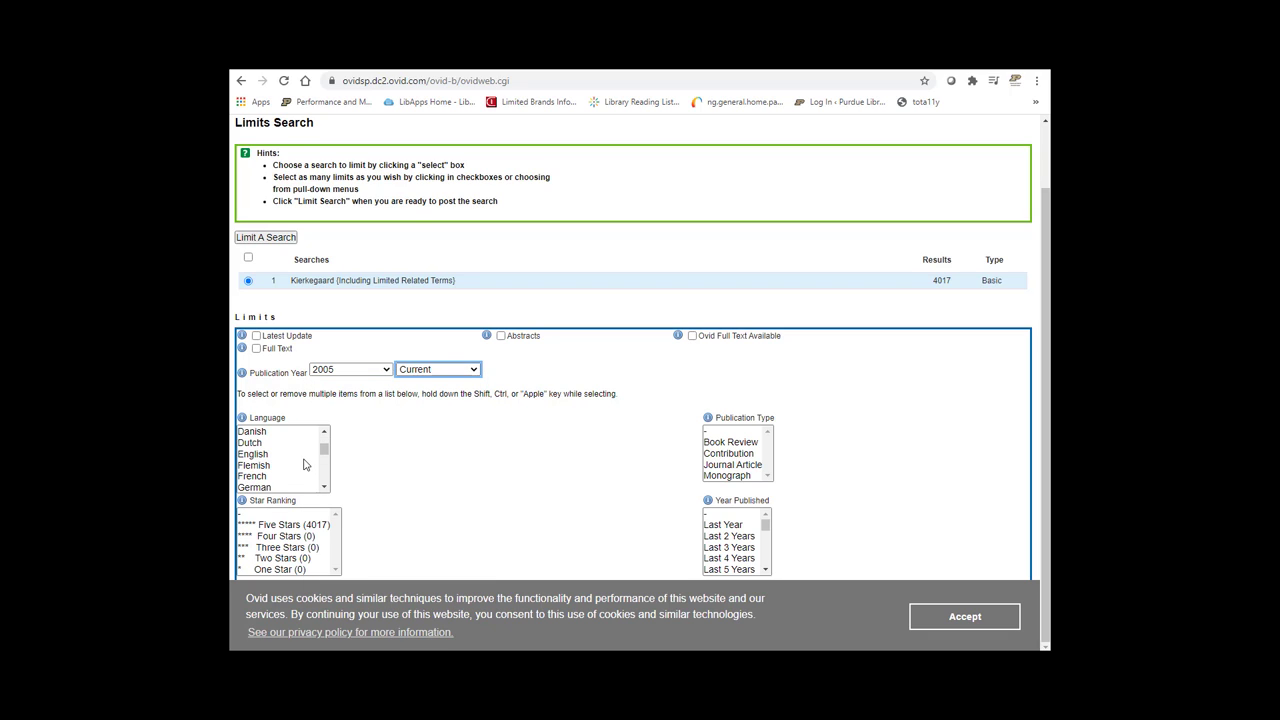
{"action": "left_click", "coordinate": [285, 455]}
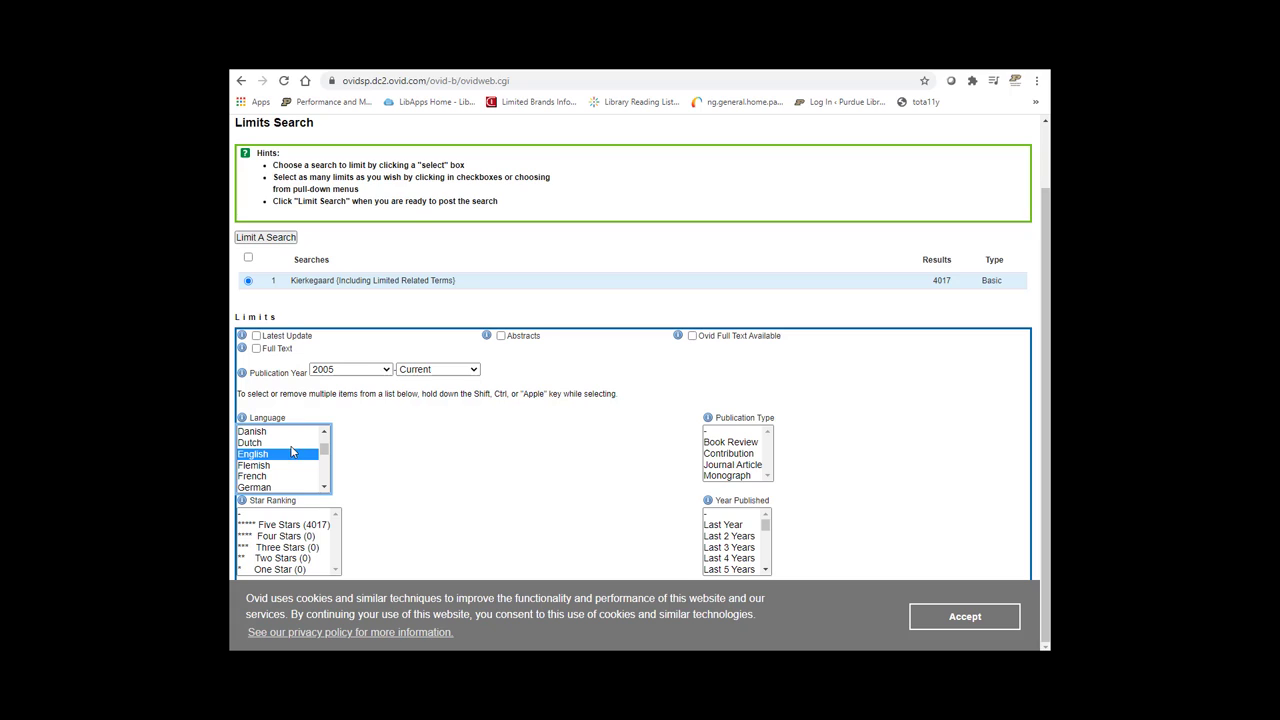
{"action": "left_click", "coordinate": [275, 240]}
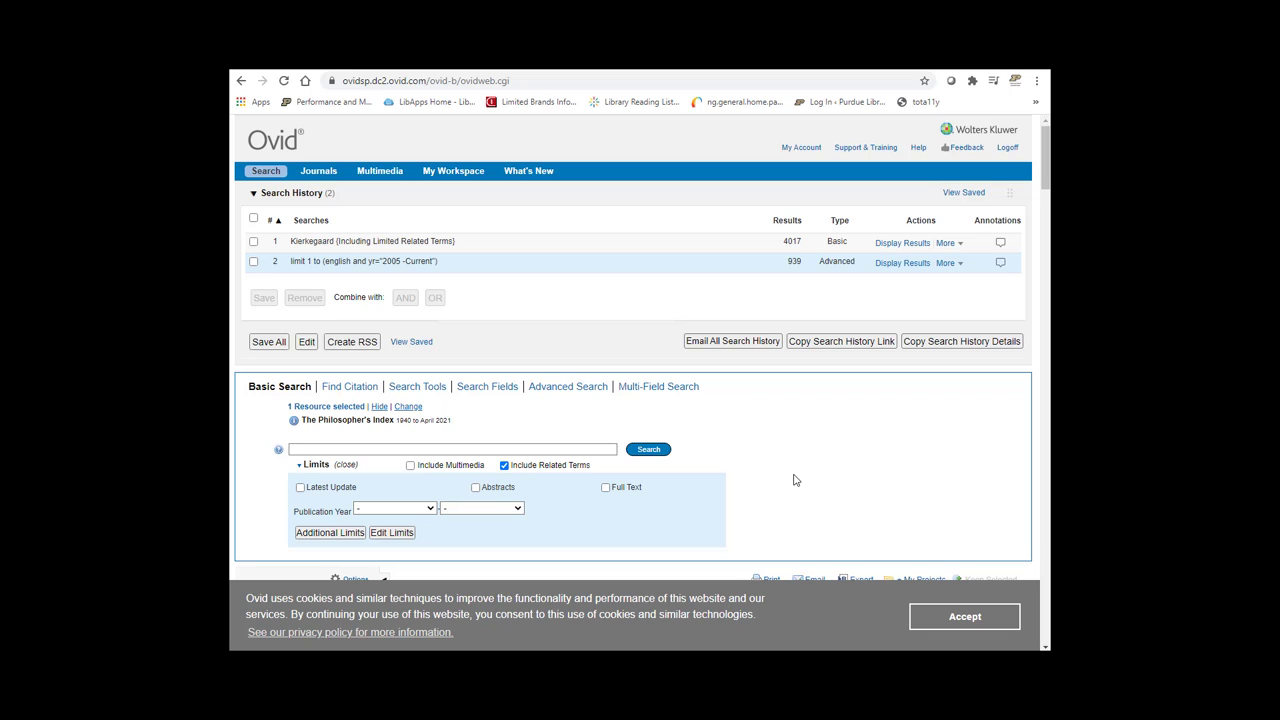
- Expand the abstract of the second article in the limited results and read it
{"action": "scroll", "coordinate": [795, 480], "scroll_direction": "down", "scroll_amount": 3}
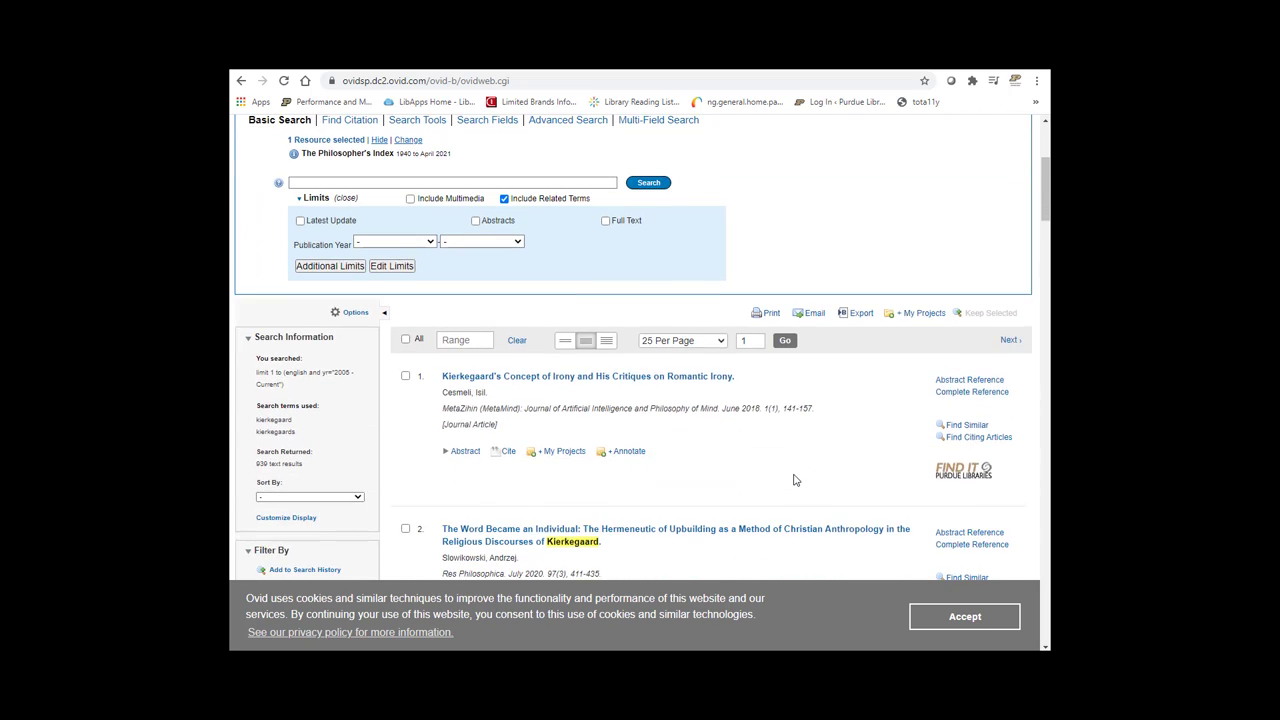
{"action": "scroll", "coordinate": [795, 480], "scroll_direction": "down", "scroll_amount": 2}
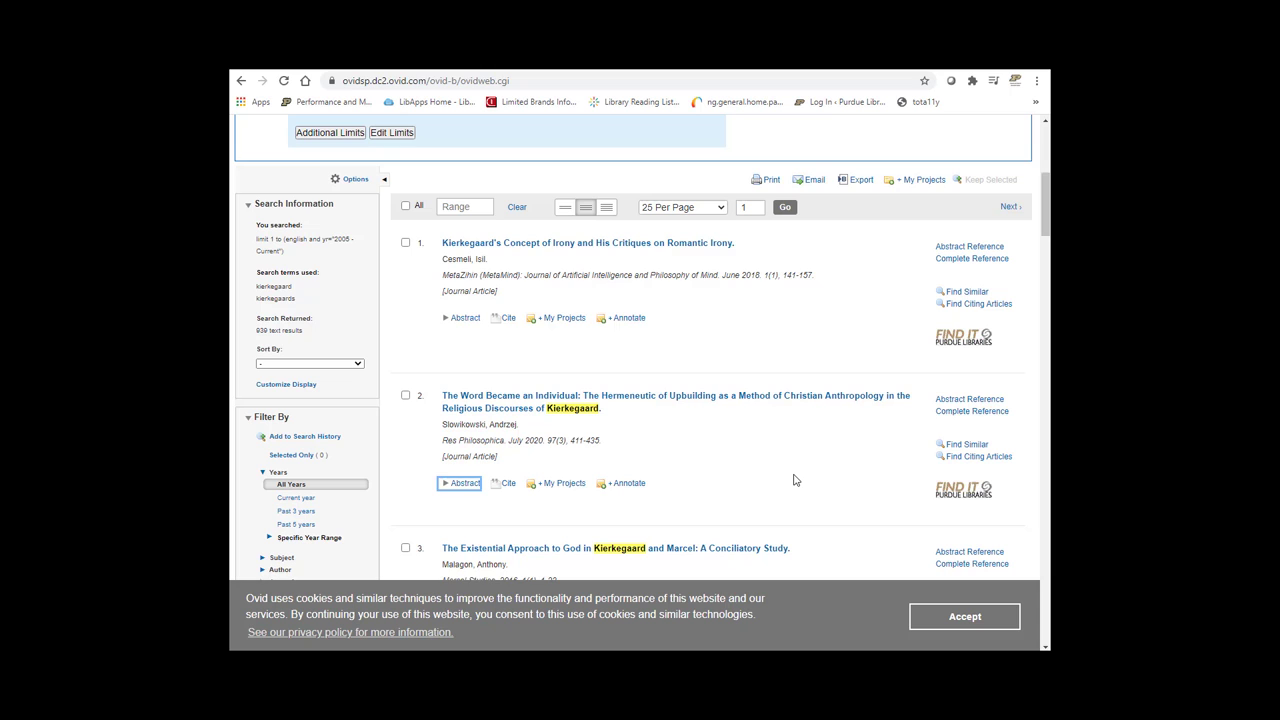
{"action": "left_click", "coordinate": [462, 485]}
{"action": "scroll", "coordinate": [434, 483], "scroll_direction": "down", "scroll_amount": 2}
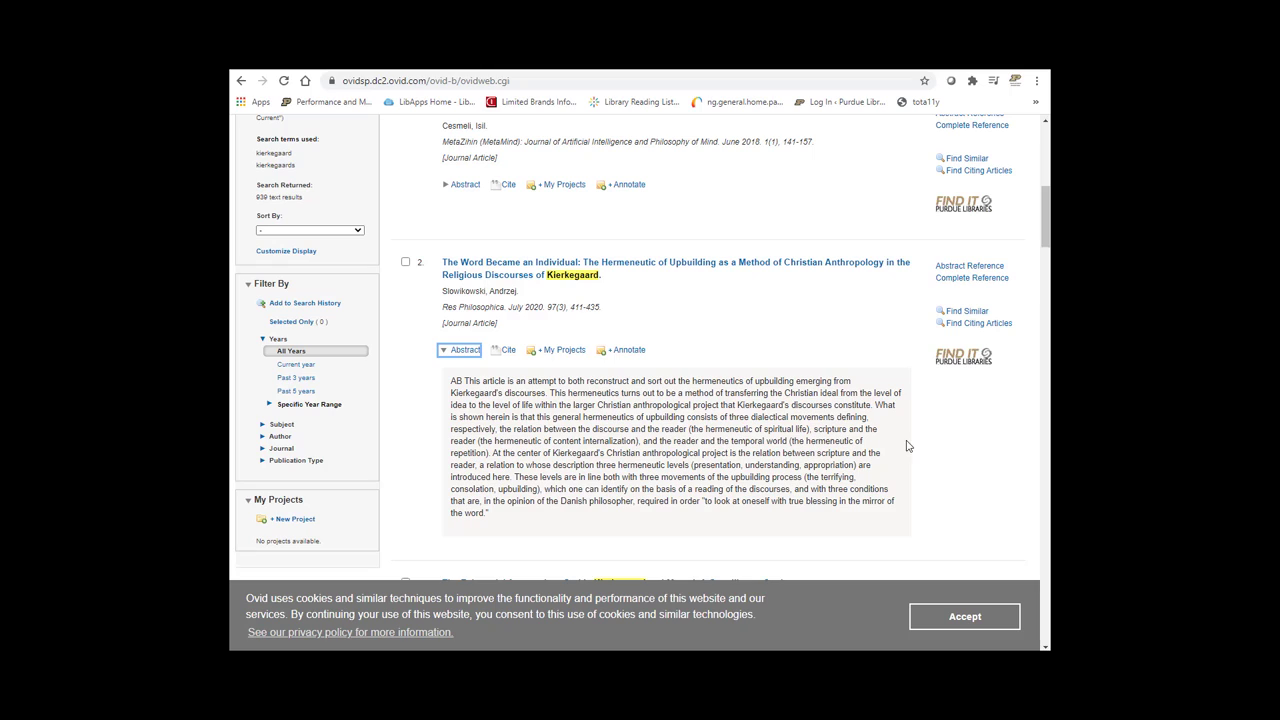
- Look up the second article through Purdue's Find It service and review its online access, additional services and print holdings
{"action": "left_click", "coordinate": [965, 368]}
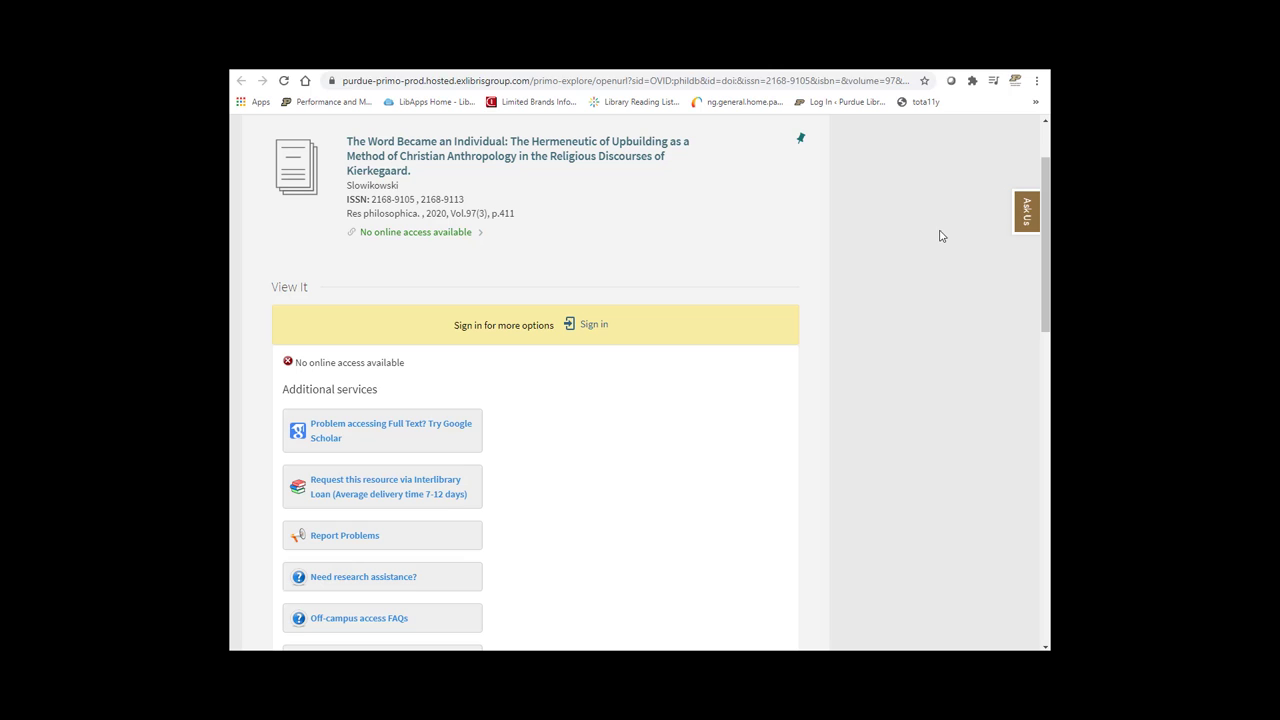
{"action": "scroll", "coordinate": [827, 350], "scroll_direction": "down", "scroll_amount": 1}
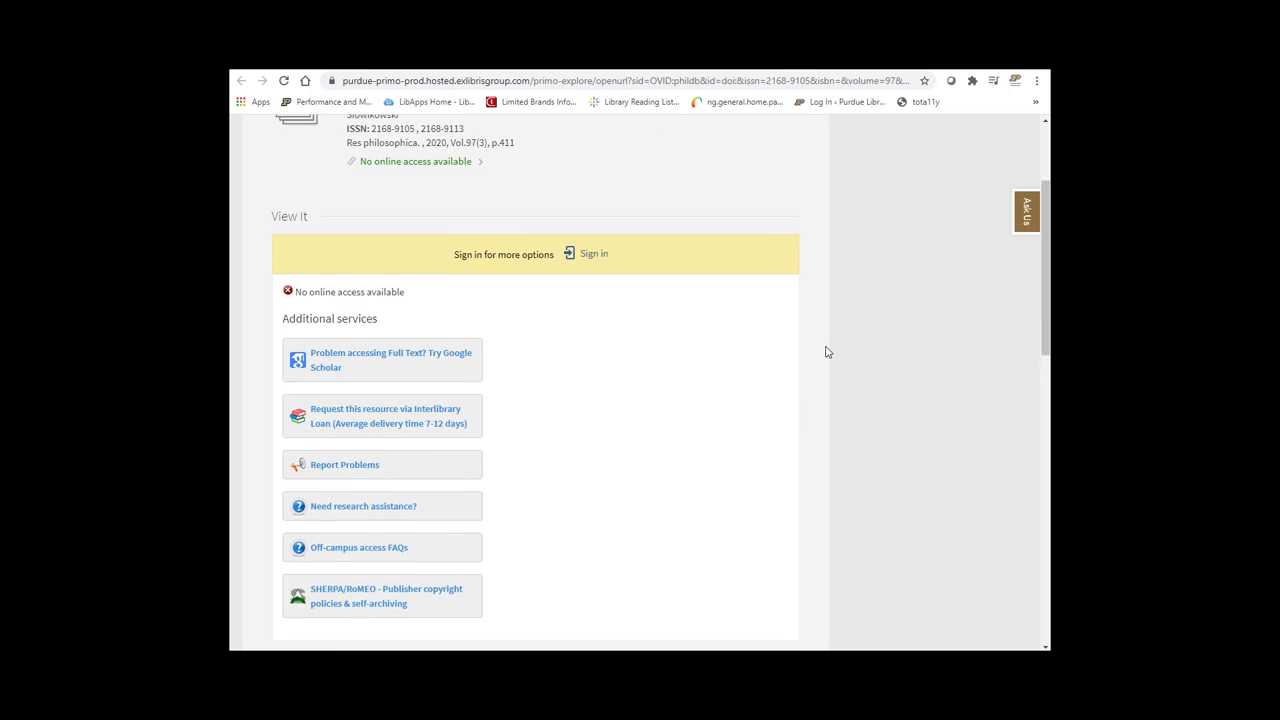
{"action": "scroll", "coordinate": [827, 352], "scroll_direction": "down", "scroll_amount": 3}
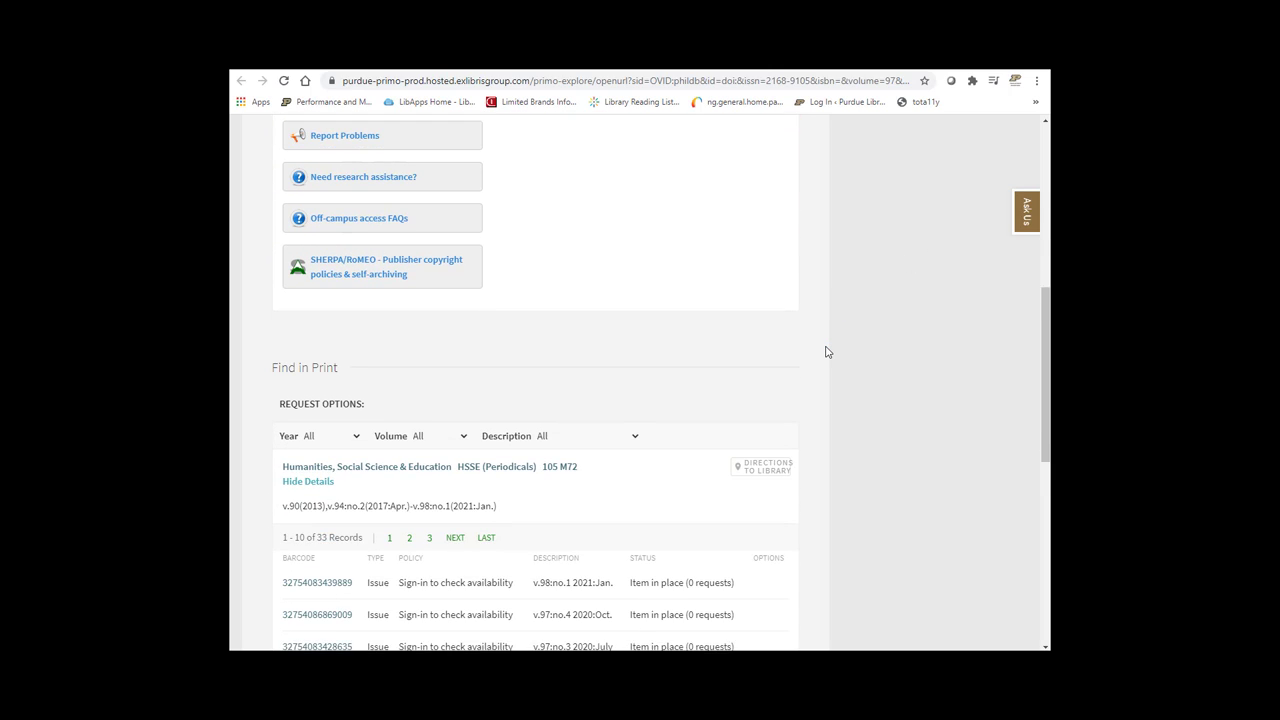
{"action": "scroll", "coordinate": [827, 352], "scroll_direction": "down", "scroll_amount": 1}
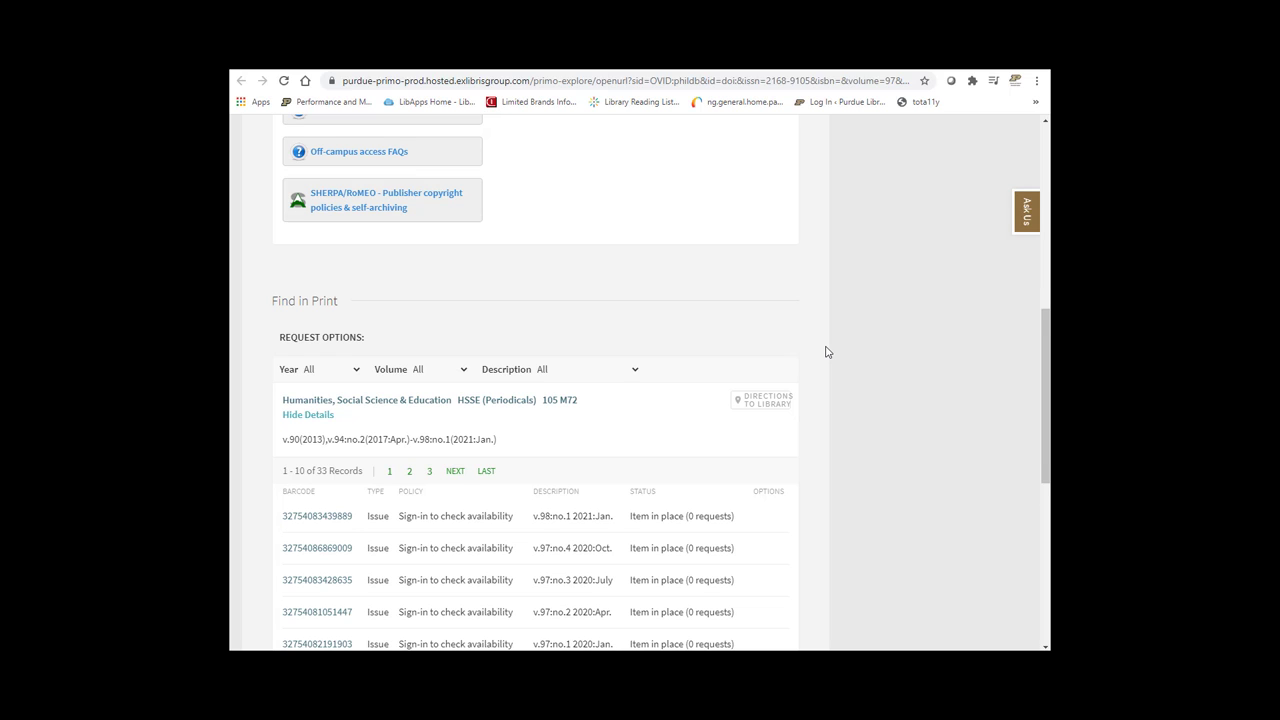
{"action": "scroll", "coordinate": [827, 352], "scroll_direction": "up", "scroll_amount": 3}
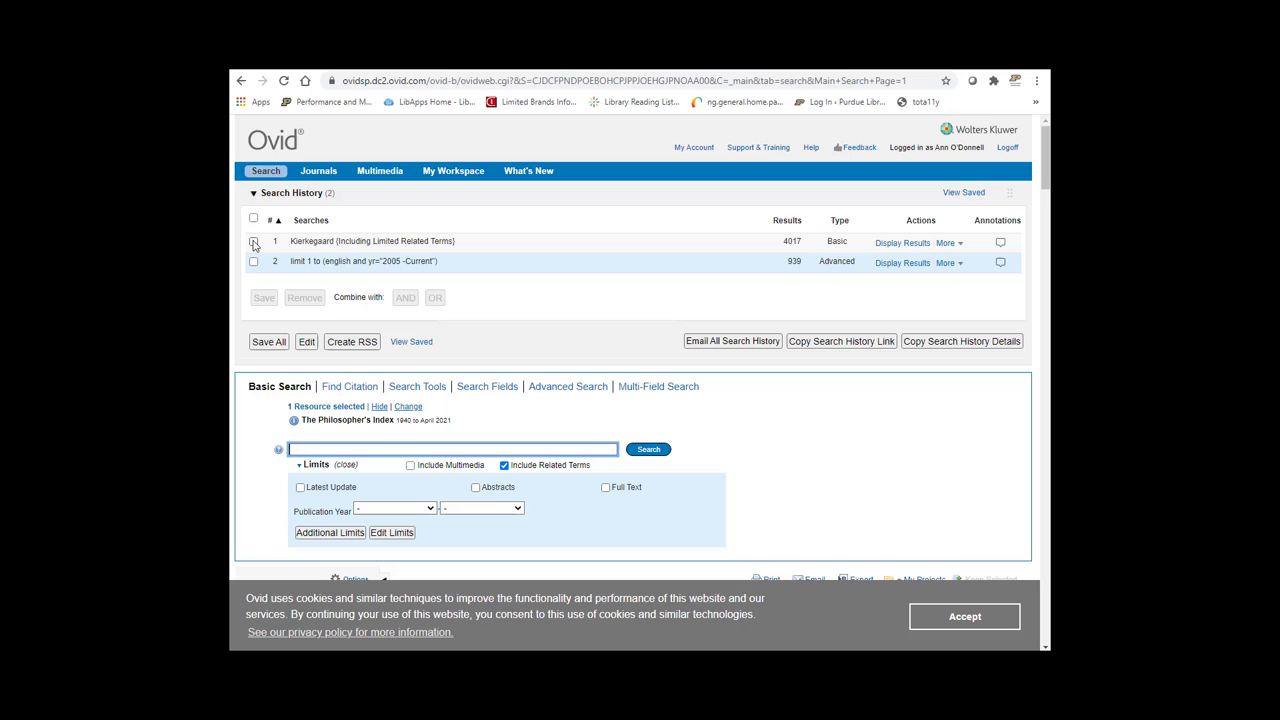
- Save both searches in the history as a permanent search named "Kierkegaard" and open the list of saved searches
{"action": "left_click", "coordinate": [253, 241]}
{"action": "left_click", "coordinate": [253, 261]}
{"action": "left_click", "coordinate": [263, 302]}
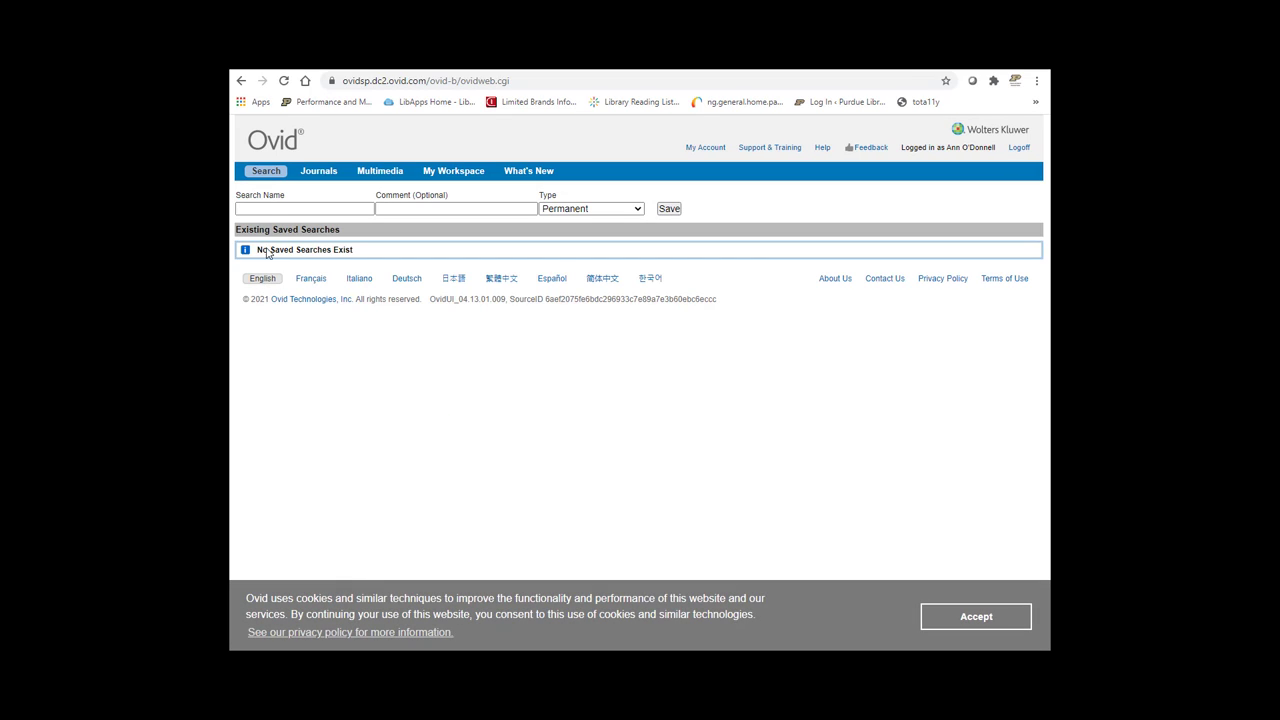
{"action": "left_click", "coordinate": [266, 209]}
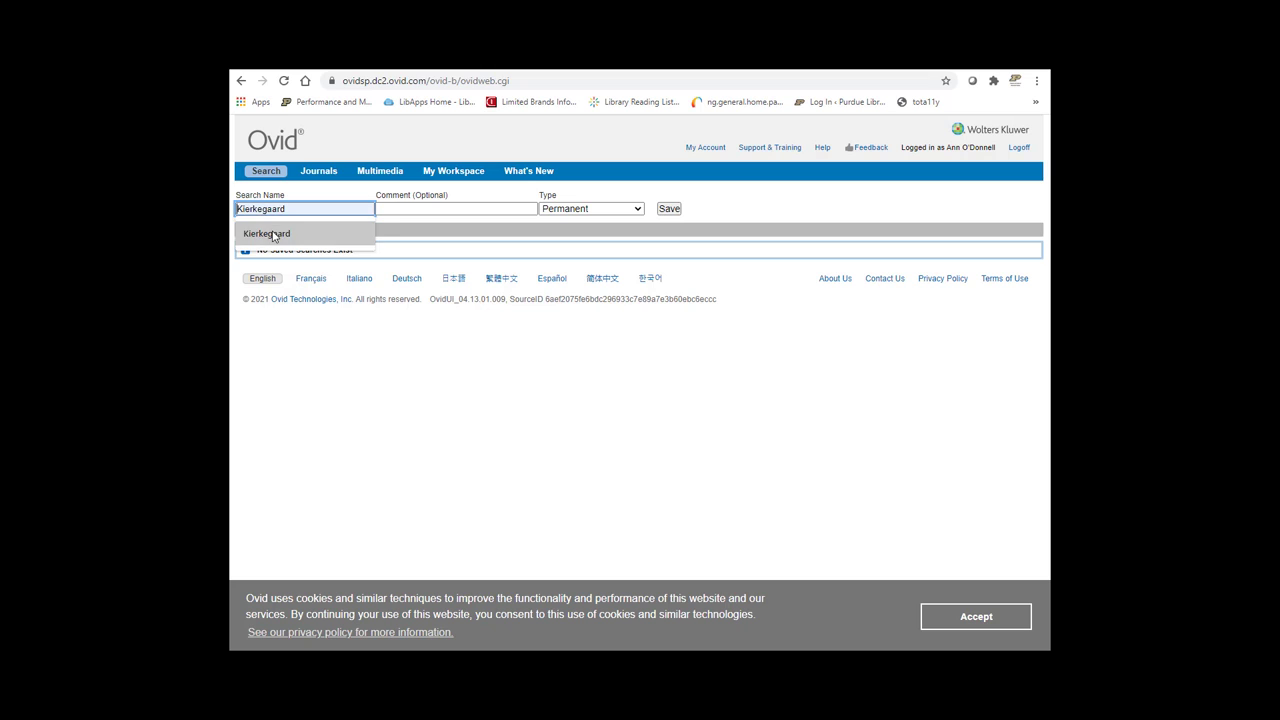
{"action": "left_click", "coordinate": [275, 236]}
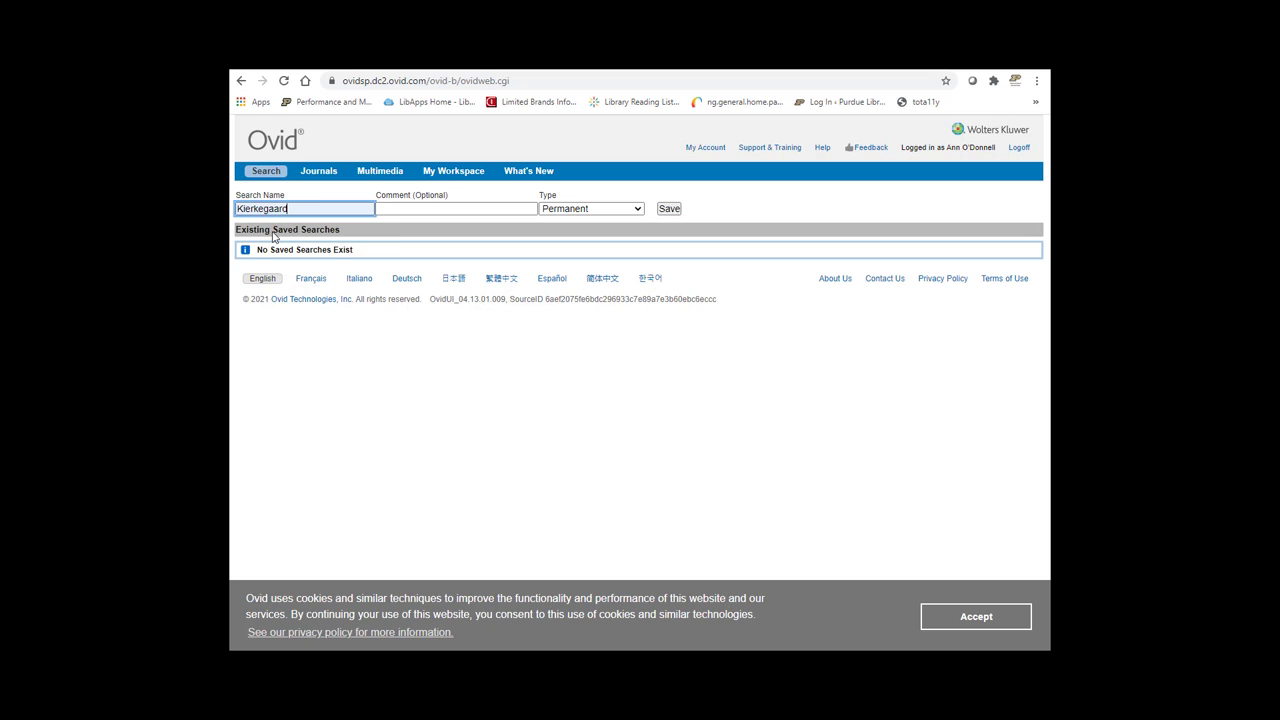
{"action": "left_click", "coordinate": [669, 211]}
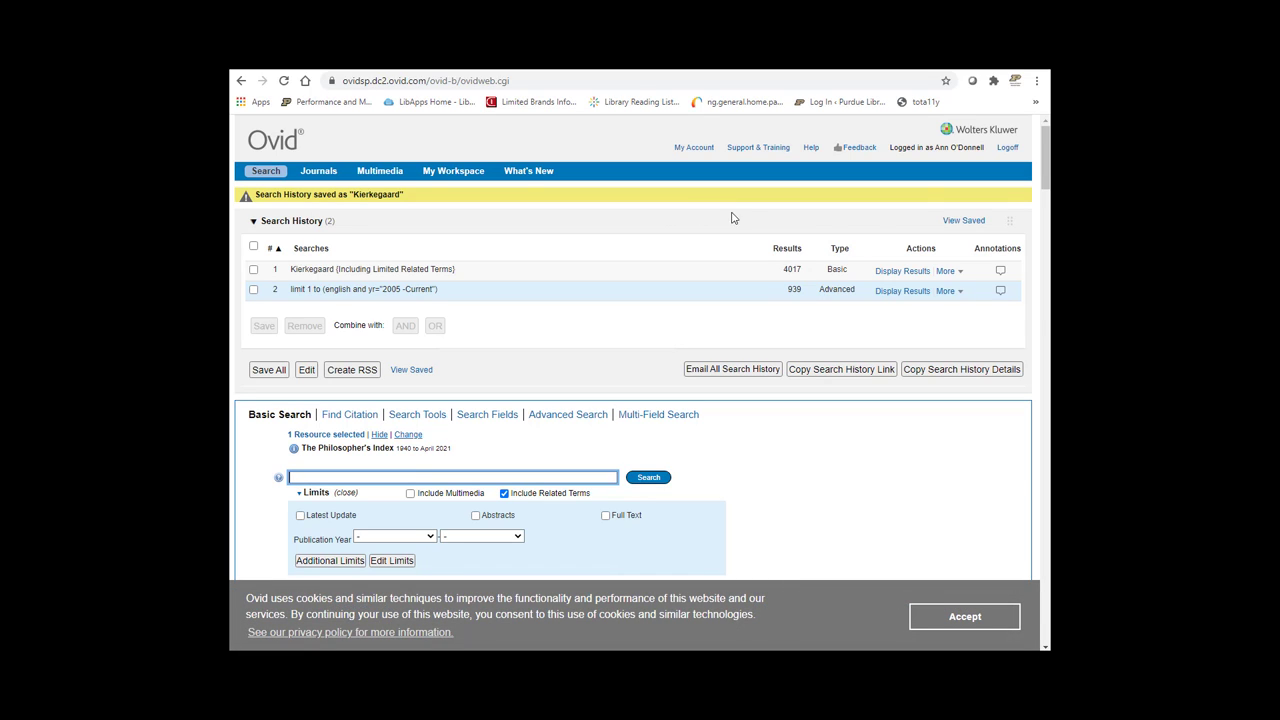
{"action": "left_click", "coordinate": [967, 224]}
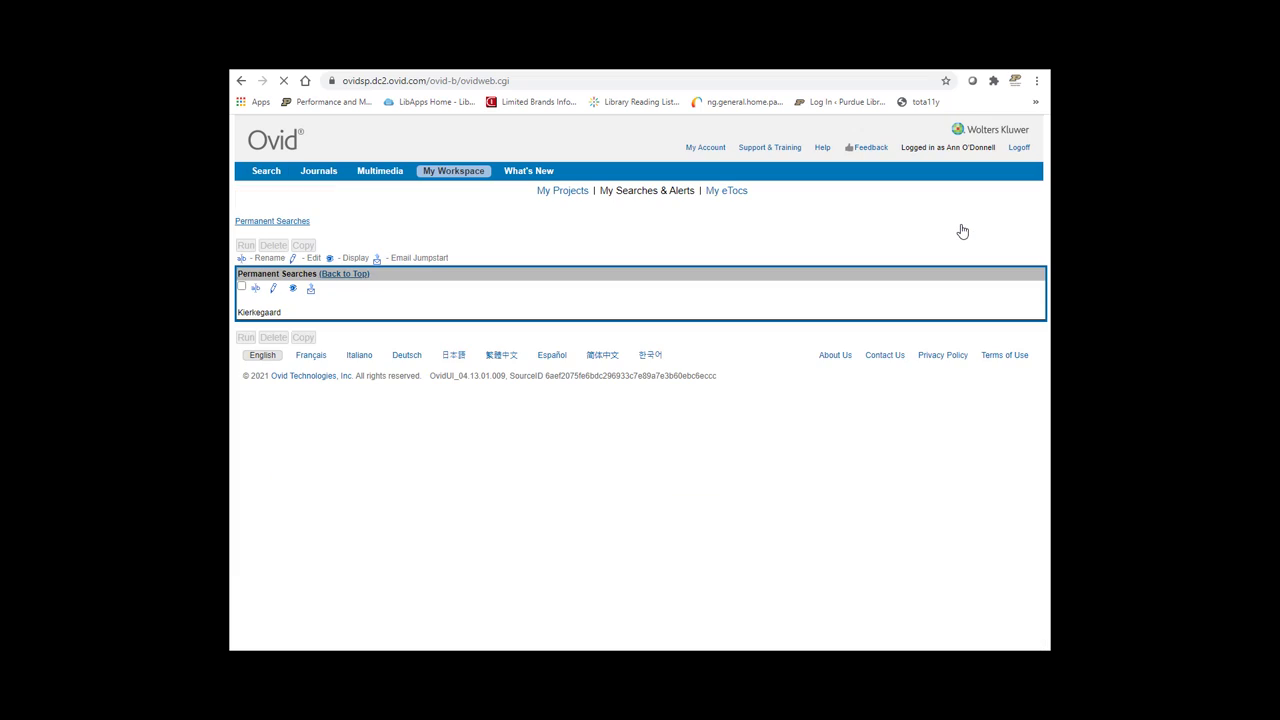